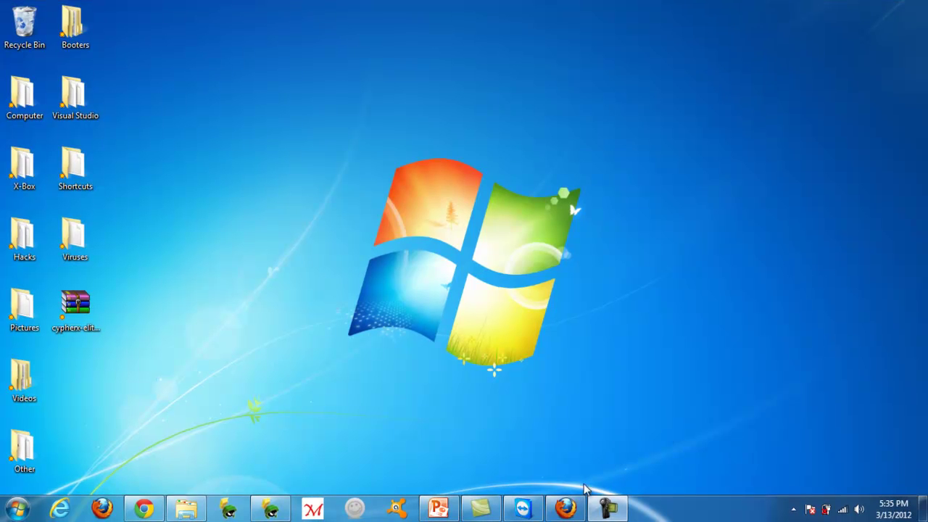
Log in to No-IP from the homepage with the account e-mail and password
left_click(570, 512)
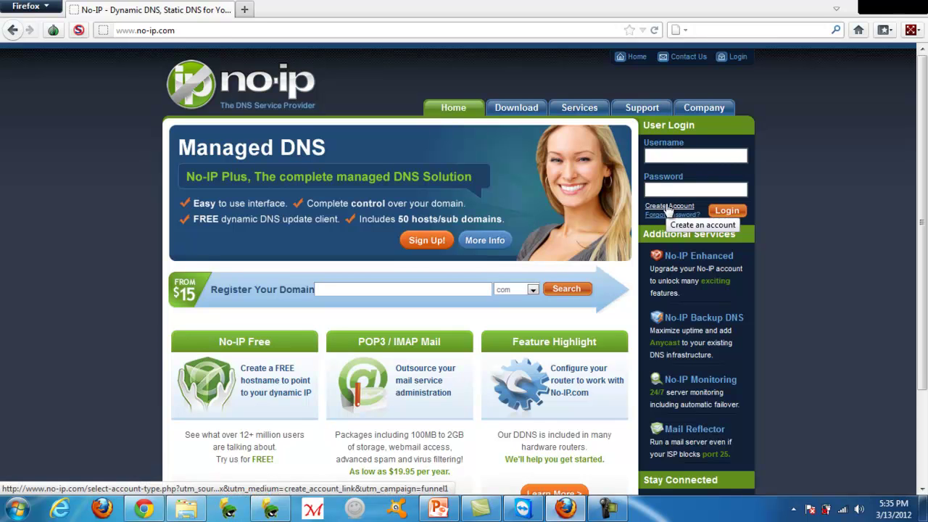
left_click(676, 156)
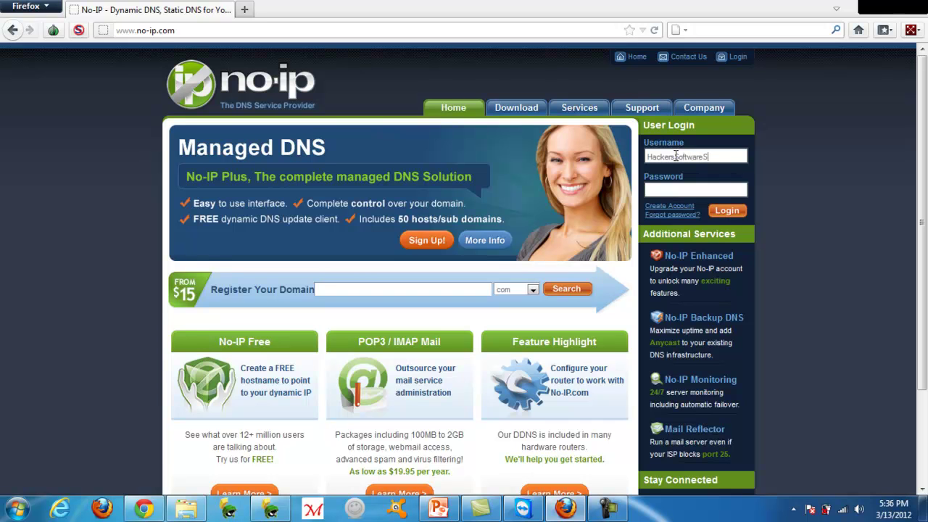
key("Tab")
type("*********")
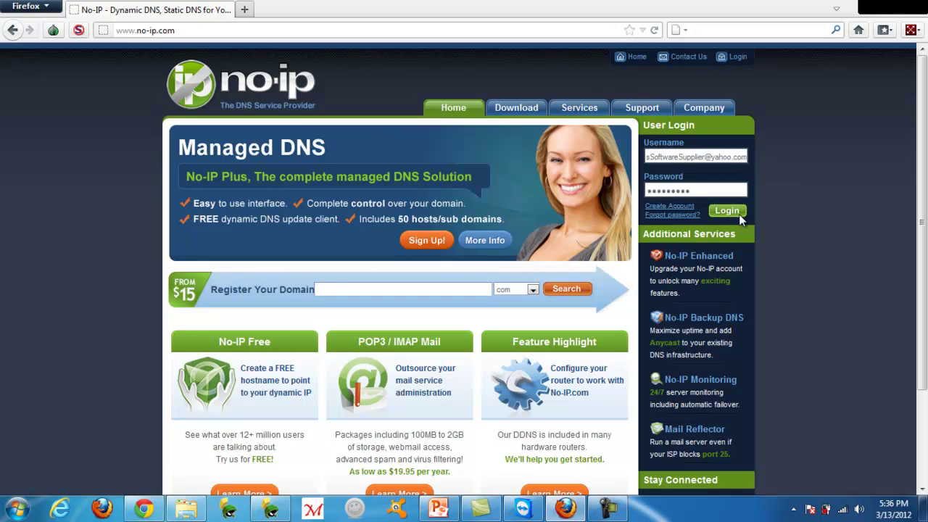
left_click(739, 212)
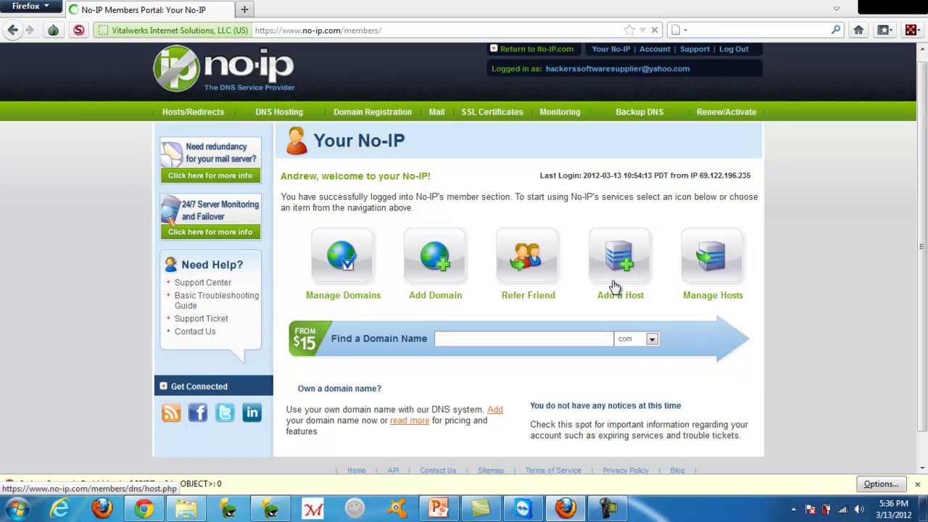
Start a new host with hostname t45 on the no-ip.info domain
left_click(620, 275)
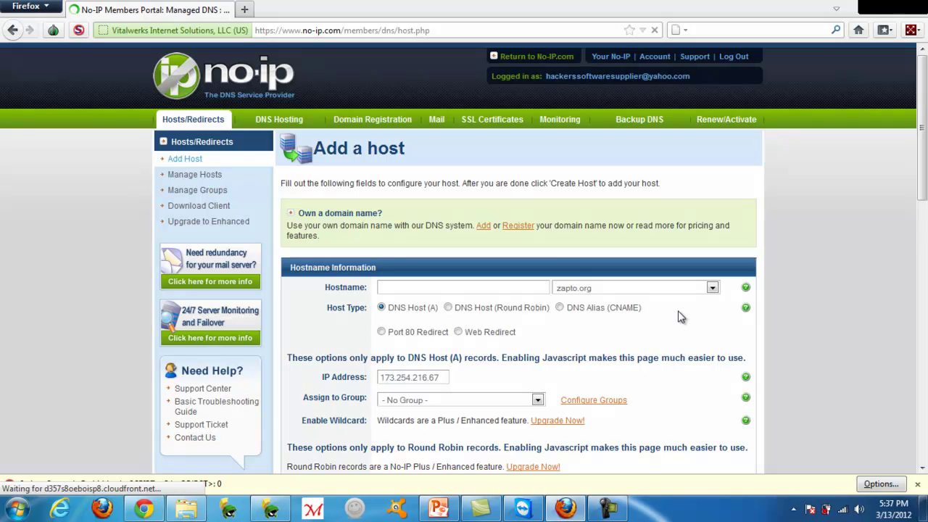
left_click_drag(925, 165, 925, 240)
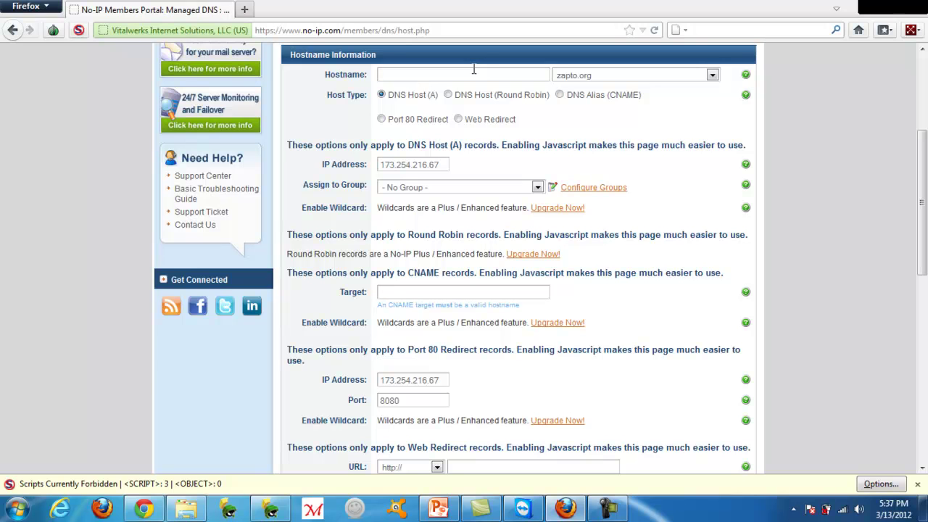
type("45")
left_click(713, 75)
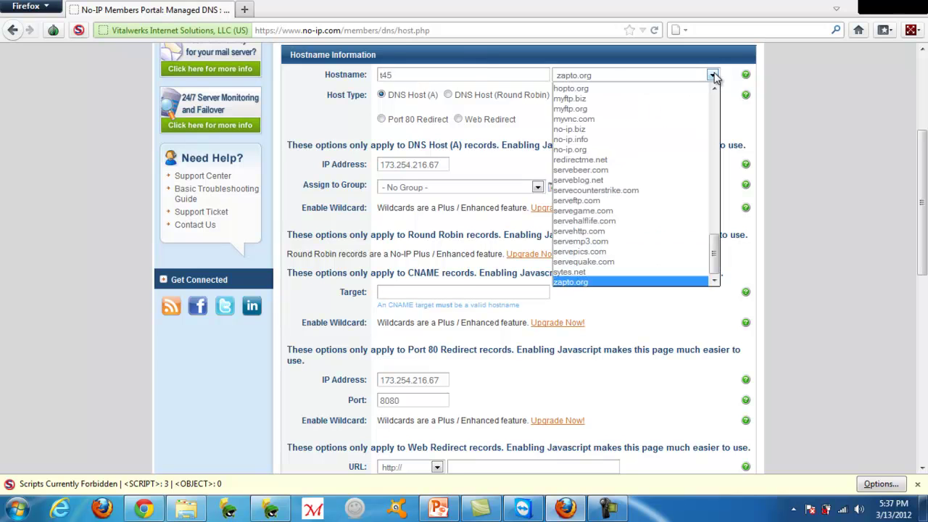
left_click(706, 143)
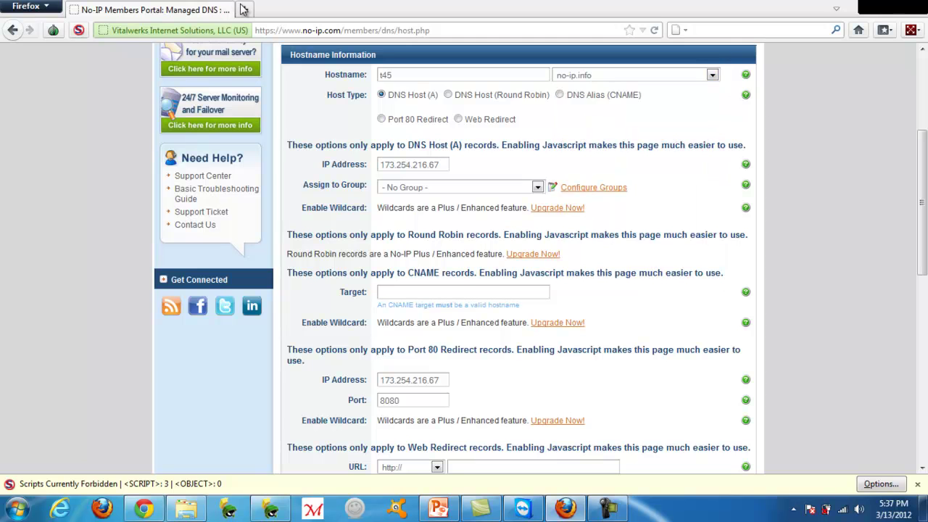
left_click(244, 10)
Look up and copy the current IP 173.254.216.67 on ipchicken.com, then select No-IP's IP Address field
type("ipchicken.com")
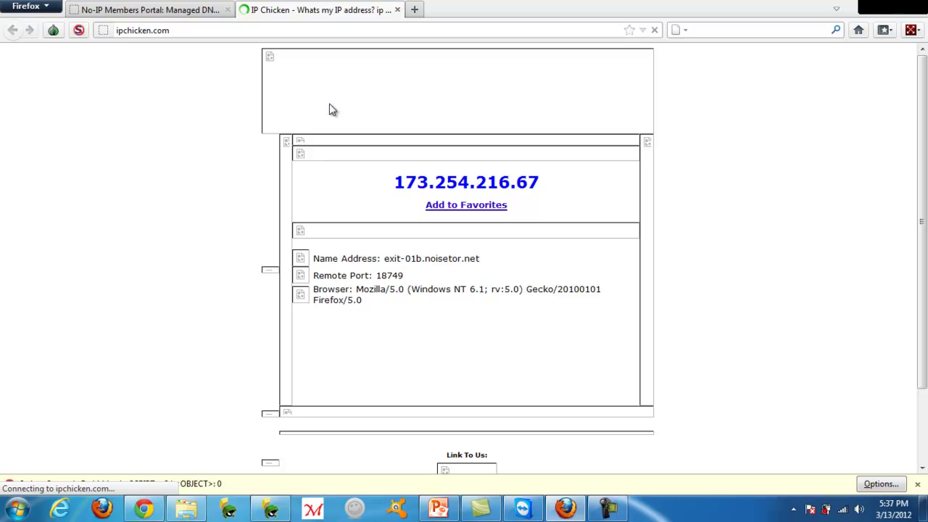
left_click_drag(540, 184, 398, 187)
key("ctrl+c")
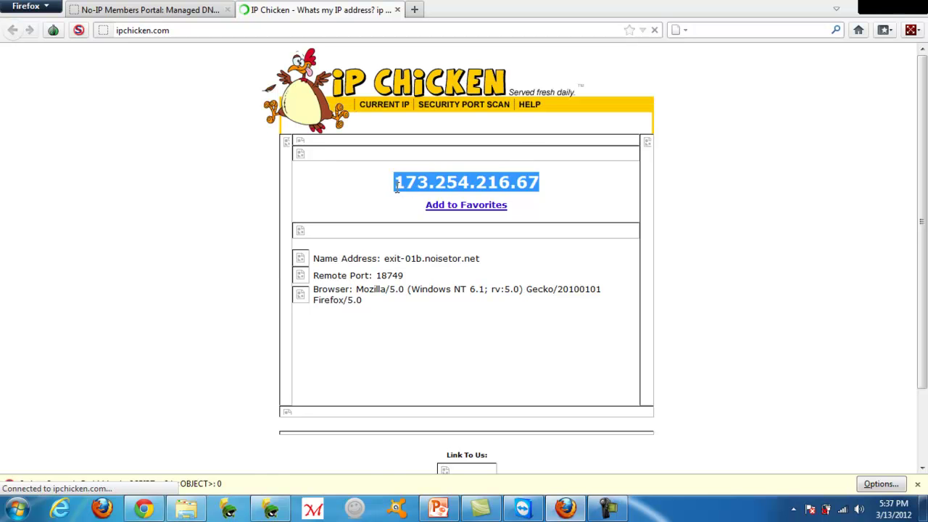
key("ctrl+Tab")
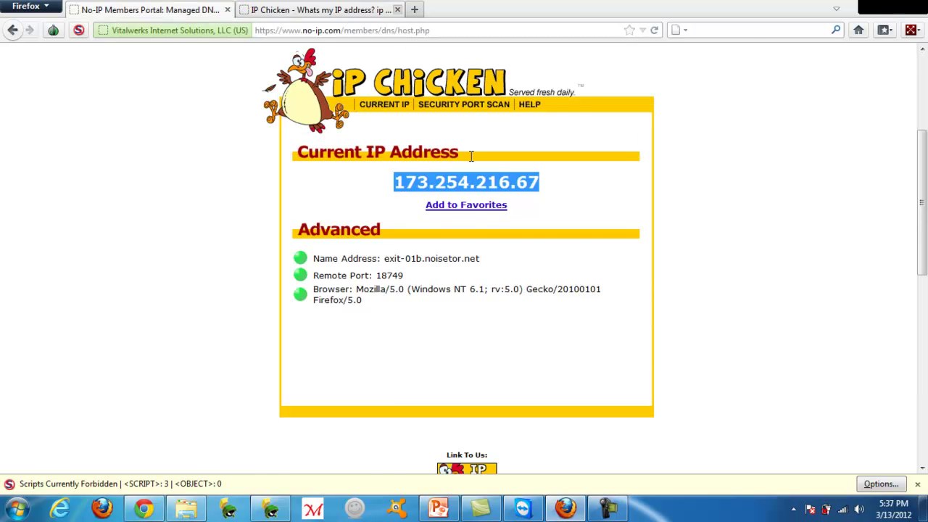
left_click_drag(448, 165, 324, 161)
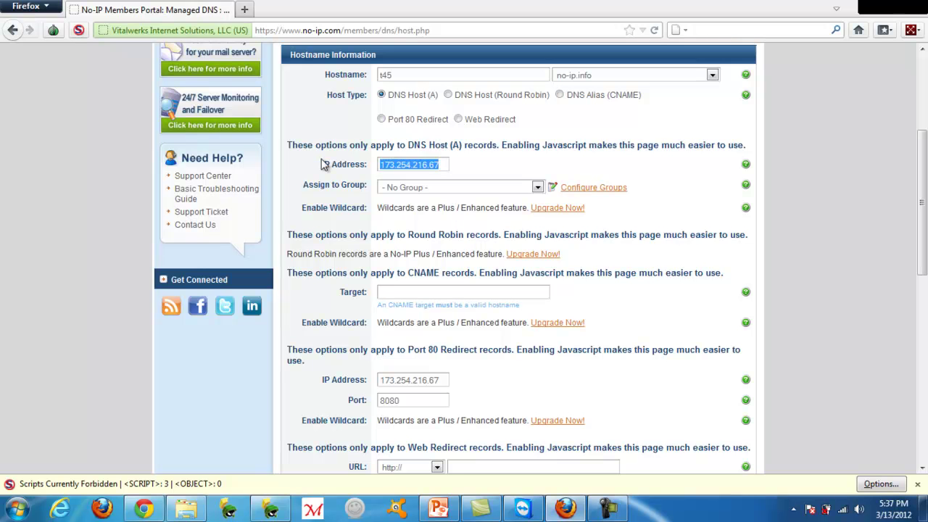
Paste 173.254.216.67 as the IP and submit t45.no-ip.info, which is rejected as already existing
key("ctrl+v")
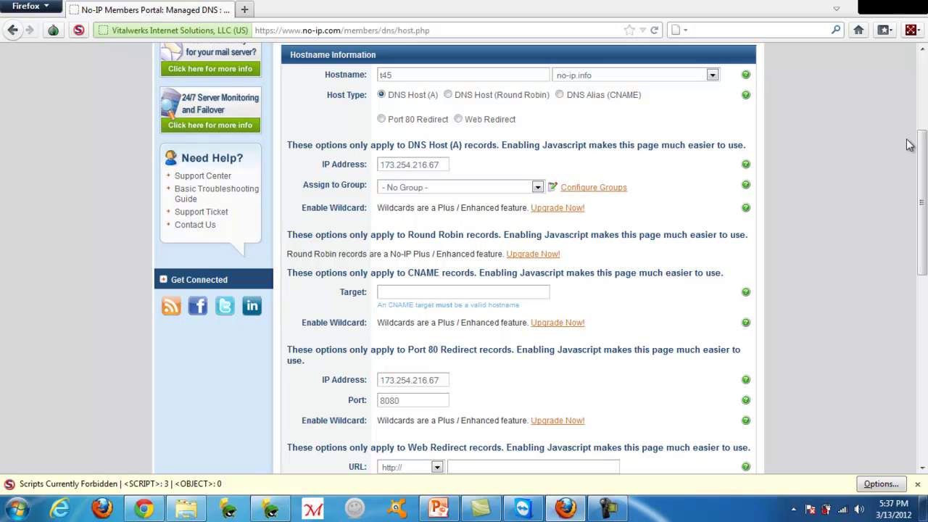
scroll(910, 145, "down", 15)
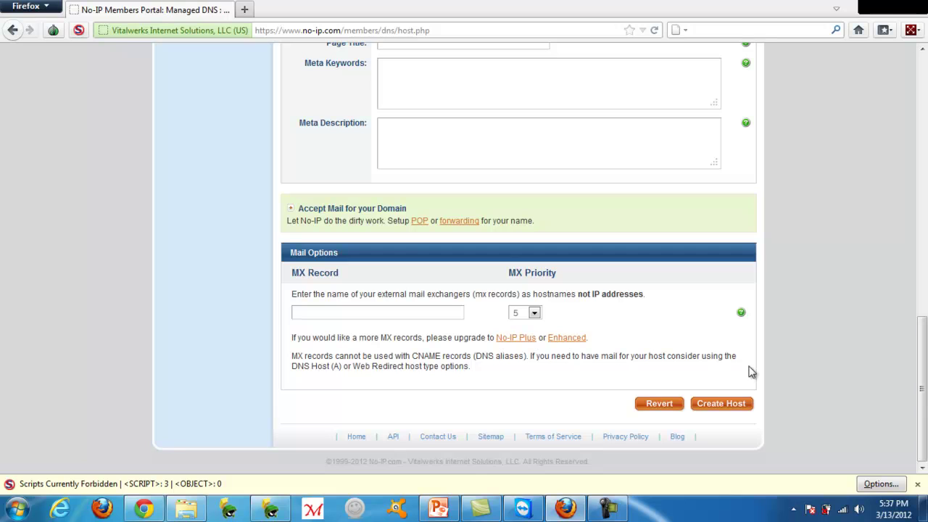
left_click(720, 403)
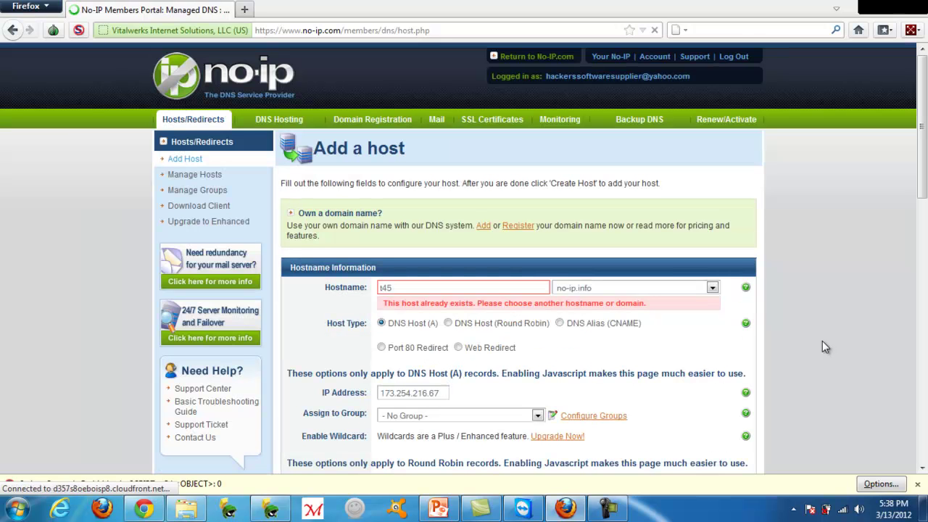
Rename the hostname to hyg67fc5dtcg and create the host on no-ip.info
double_click(403, 282)
type("hyg67fc5dtcg")
scroll(925, 142, "down", 15)
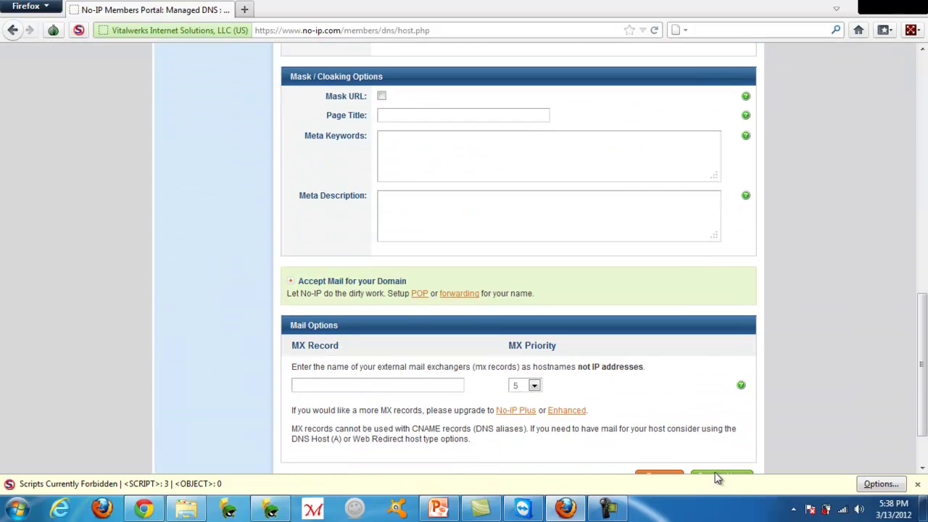
left_click(716, 478)
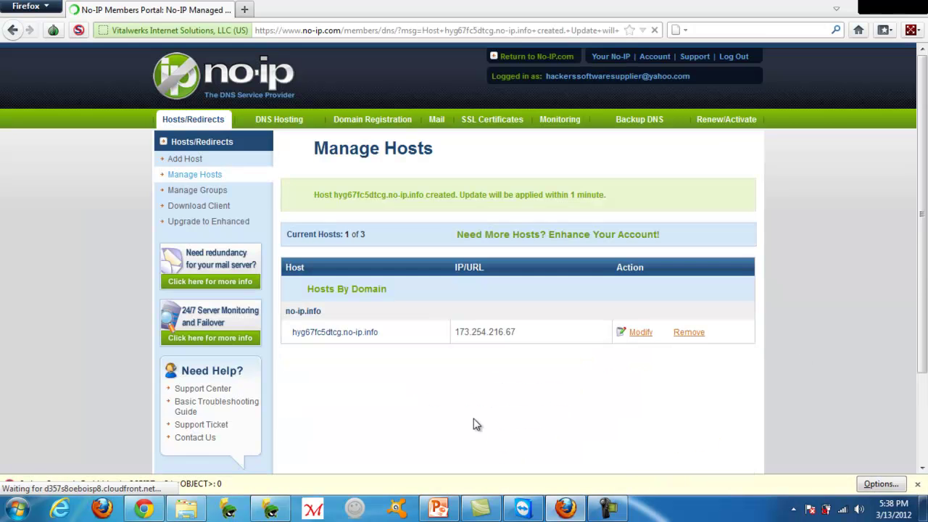
Check the new hyg67fc5dtcg.no-ip.info entry, then go back to the no-ip.com homepage
left_click_drag(380, 334, 294, 334)
left_click(401, 343)
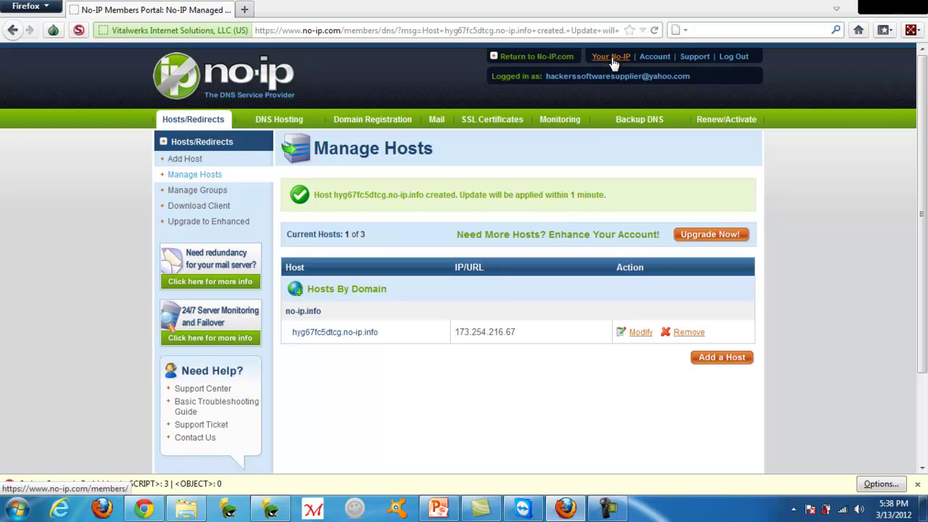
left_click(557, 58)
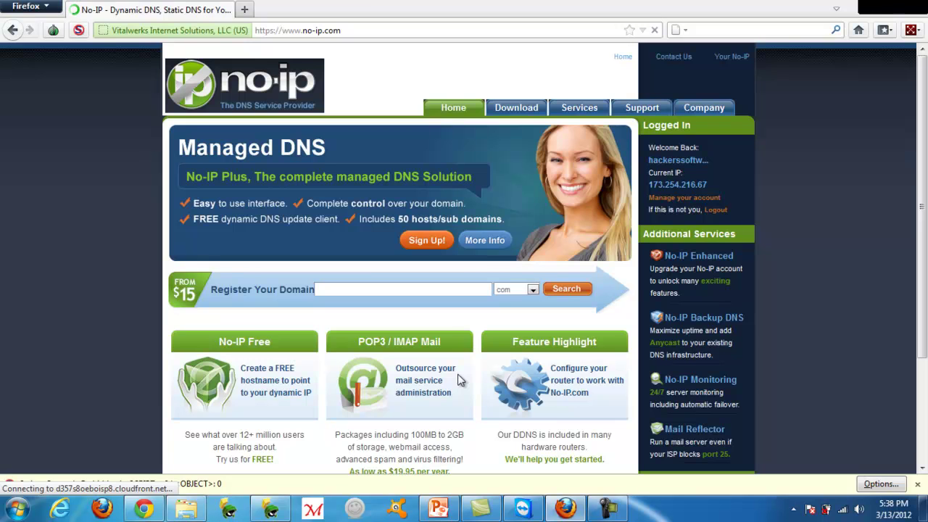
Open the Download page and scroll to the Windows, Mac and Linux update clients
left_click(513, 115)
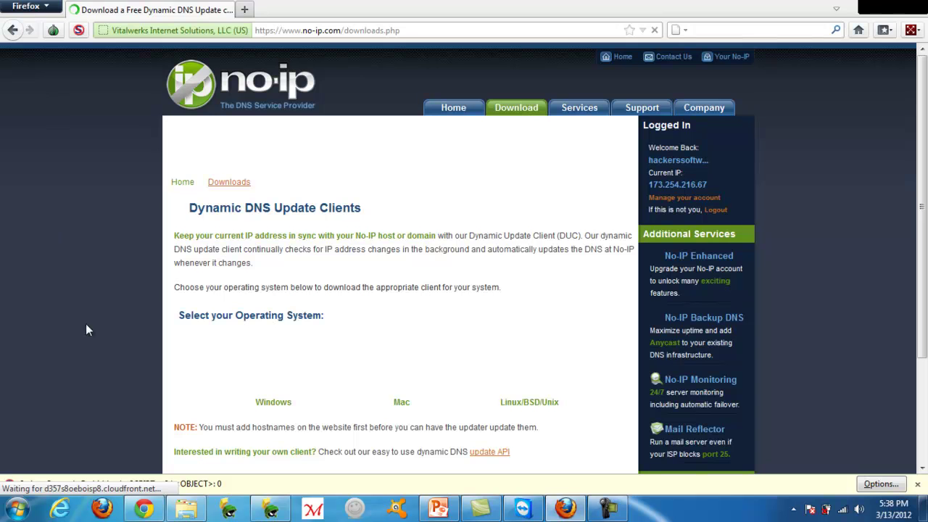
scroll(886, 166, "down", 1)
scroll(417, 335, "down", 2)
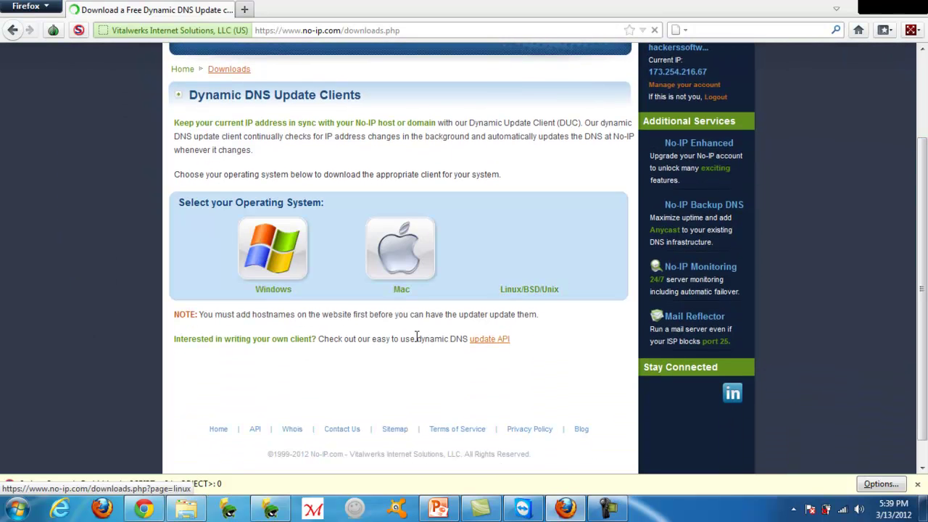